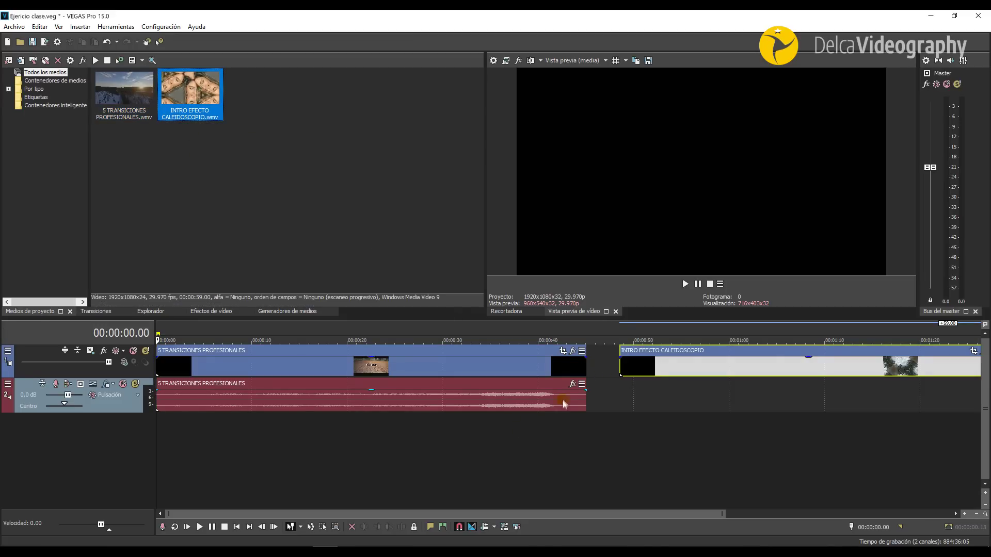
# - Insert a new video track and move the INTRO EFECTO CALEIDOSCOPIO clip to its start, above the 5 TRANSICIONES PROFESIONALES clip
pyautogui.rightClick(491, 445)
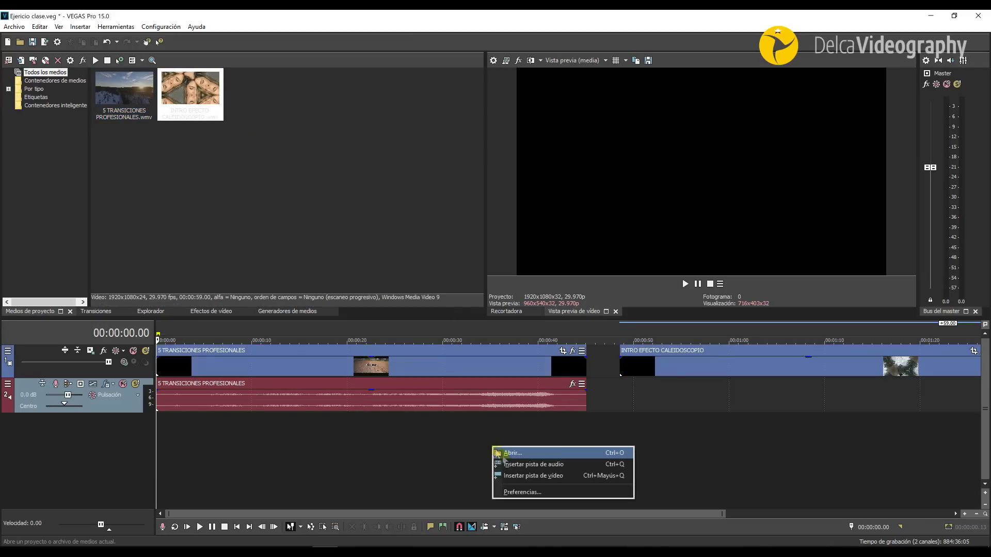
pyautogui.click(550, 475)
pyautogui.moveTo(663, 398); pyautogui.dragTo(192, 364)
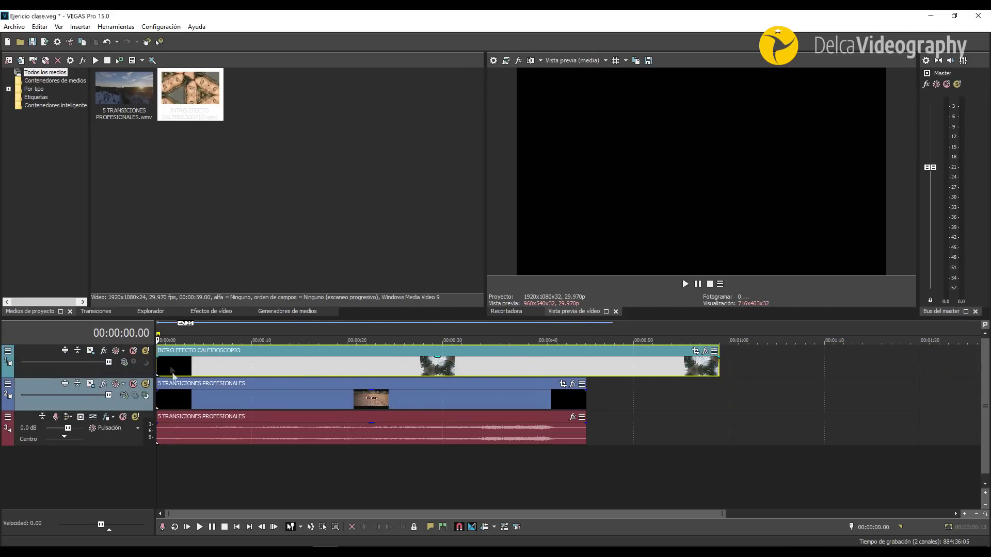
# - Delete the audio track and trim the end of the INTRO EFECTO CALEIDOSCOPIO clip to match the end of the clip below
pyautogui.click(182, 397)
pyautogui.click(126, 436)
pyautogui.rightClick(126, 438)
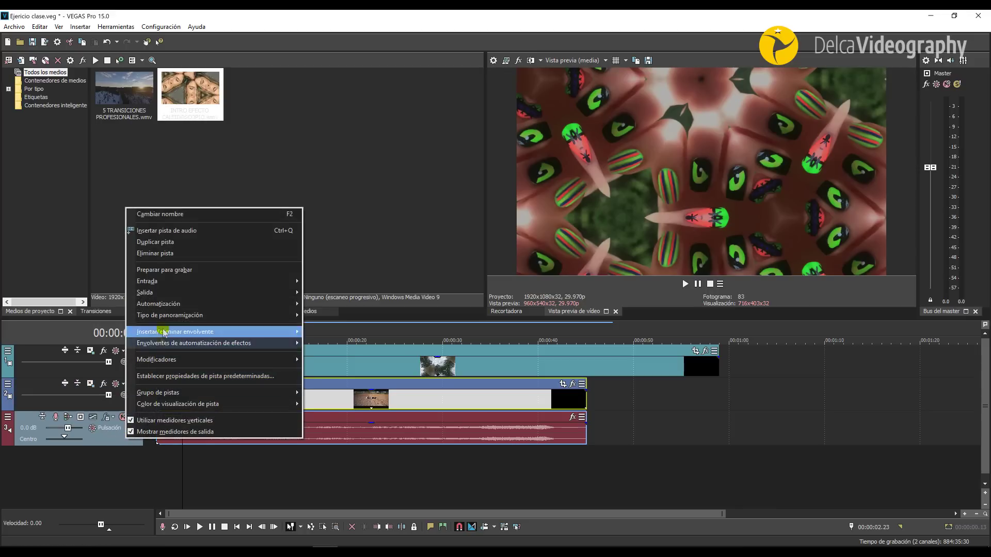
pyautogui.click(155, 254)
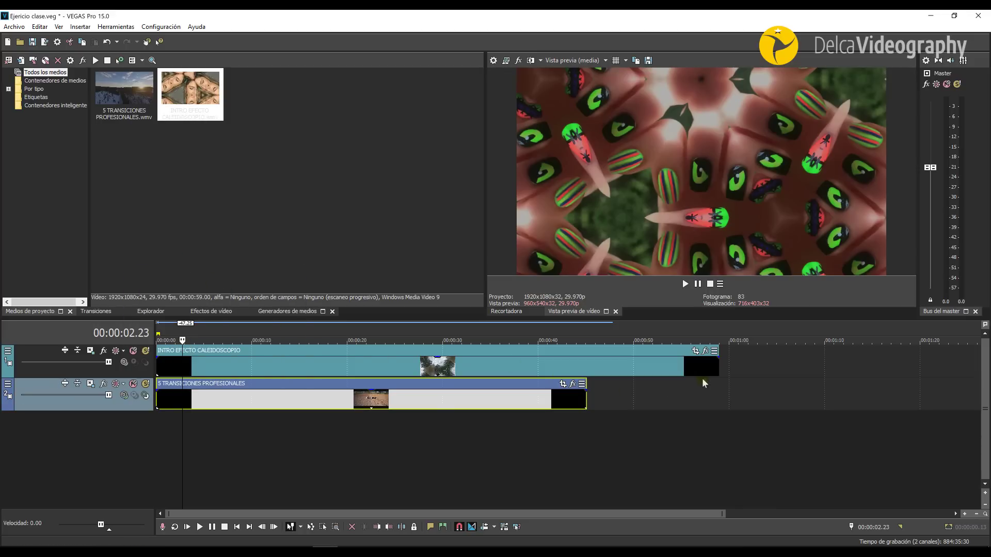
pyautogui.moveTo(718, 365); pyautogui.dragTo(591, 377)
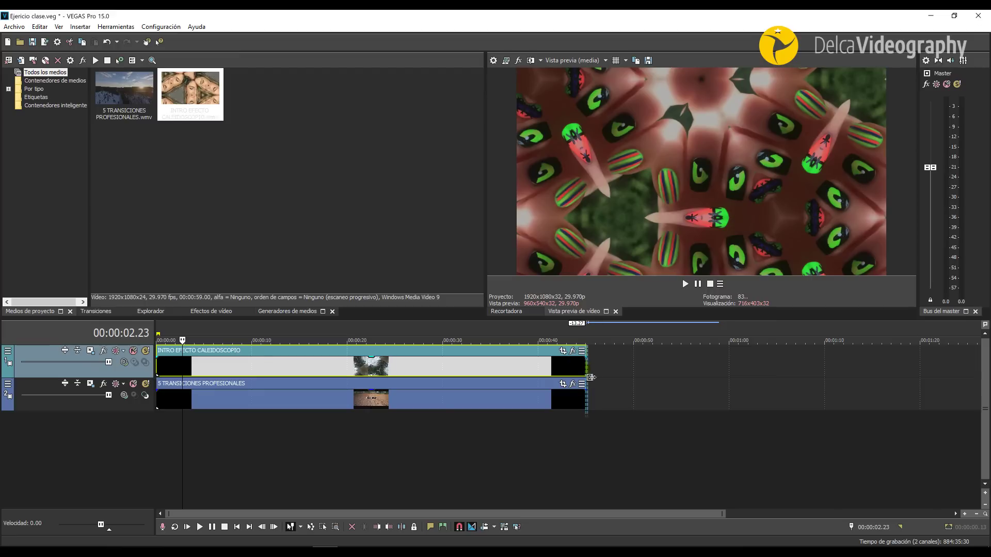
# - Try a reduced opacity on the INTRO EFECTO CALEIDOSCOPIO clip at 00:00:21.13 and restore it to full opacity
pyautogui.click(362, 371)
pyautogui.moveTo(363, 357); pyautogui.dragTo(374, 370)
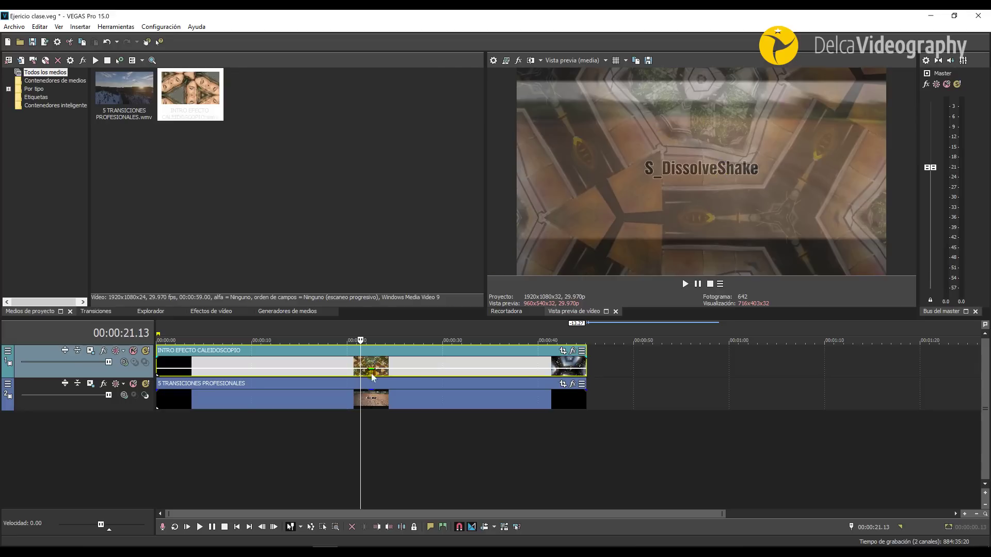
pyautogui.moveTo(375, 371); pyautogui.dragTo(370, 352)
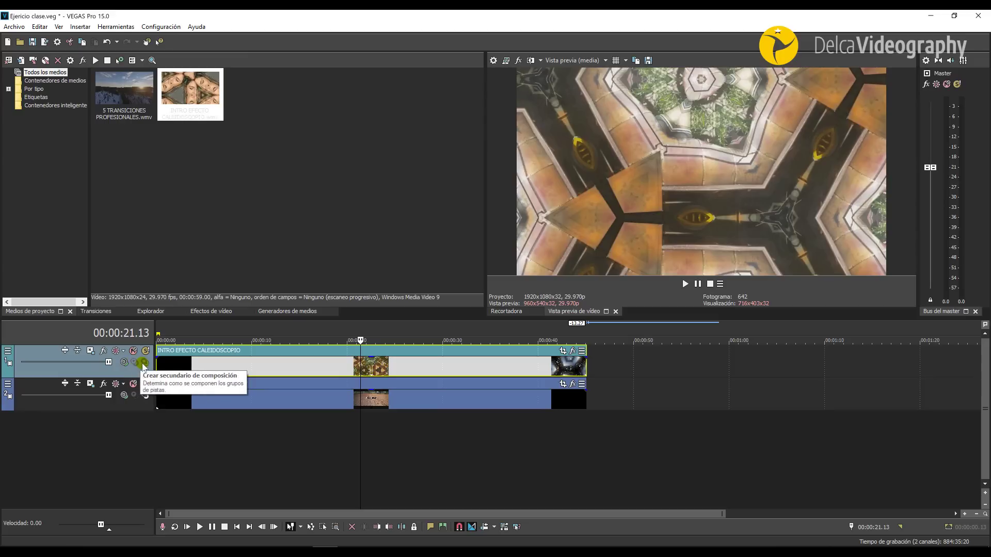
# - Set the compositing mode of video track 1 to Superponer with the playhead at 00:00:07.14
pyautogui.click(259, 367)
pyautogui.click(301, 368)
pyautogui.click(227, 363)
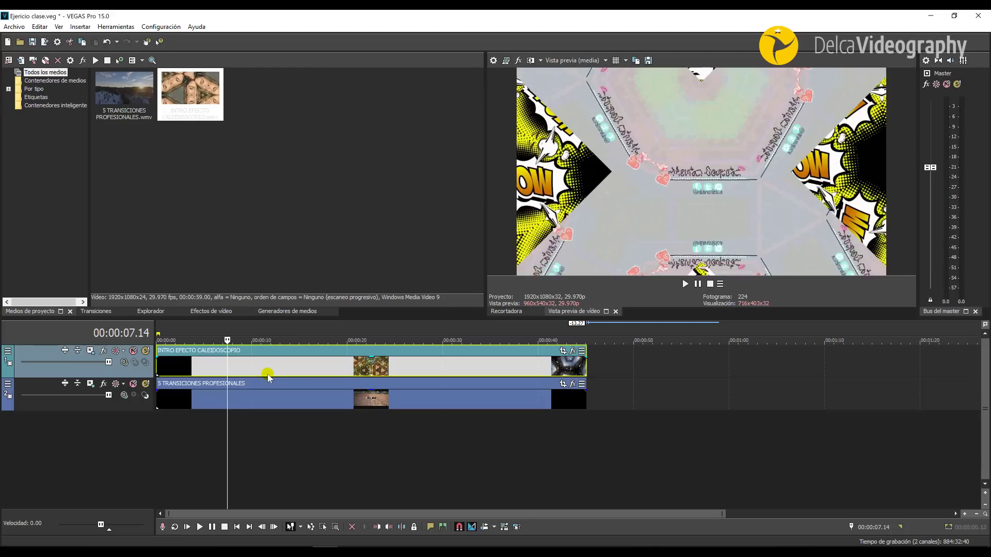
pyautogui.click(123, 363)
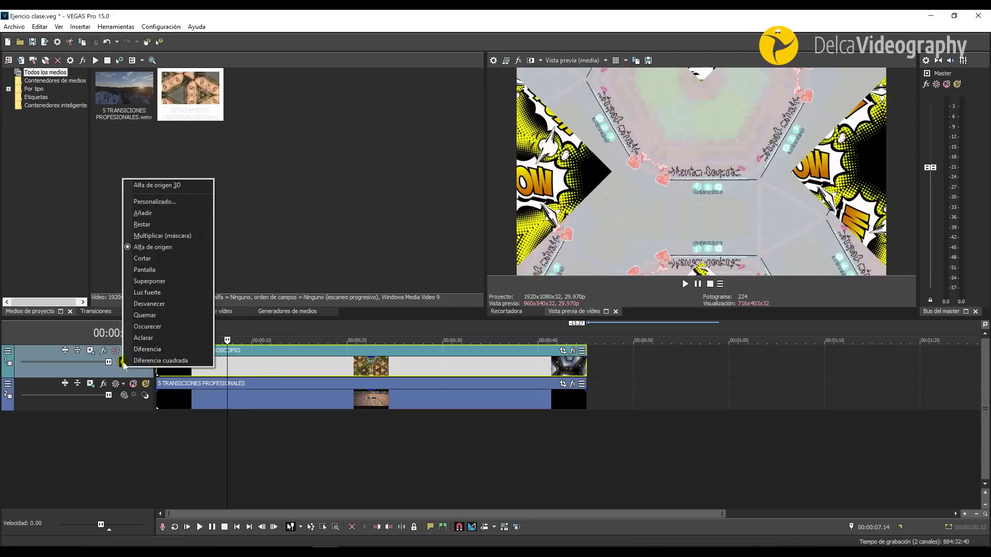
pyautogui.click(149, 280)
# - Scrub and play the timeline to examine how the Superponer mode blends the two clips
pyautogui.moveTo(226, 366); pyautogui.dragTo(295, 366)
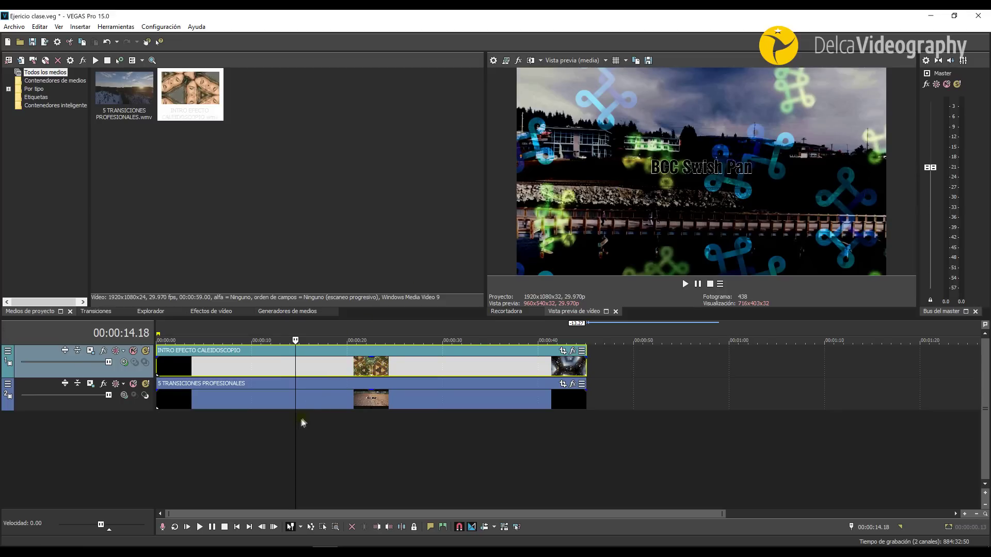
pyautogui.moveTo(303, 431); pyautogui.dragTo(362, 430)
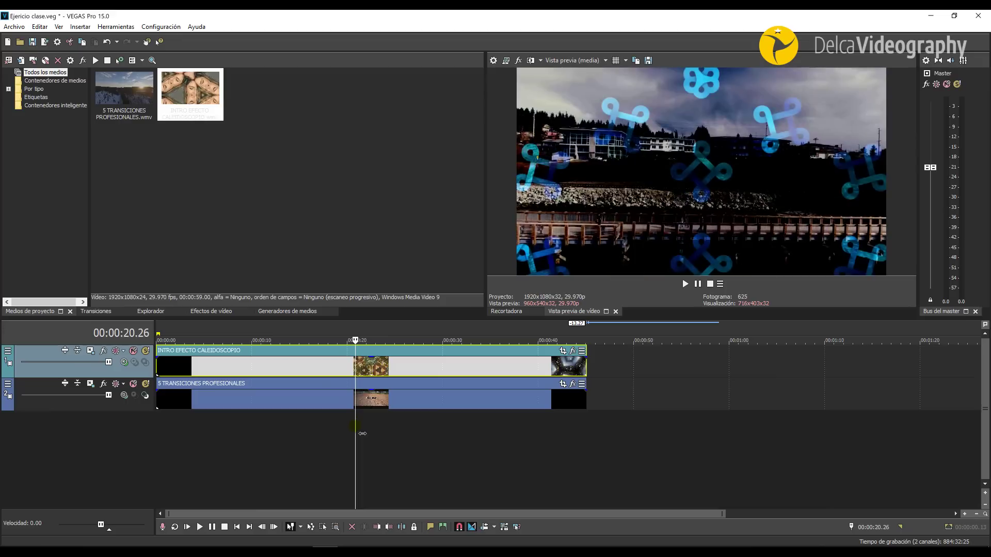
pyautogui.click(262, 433)
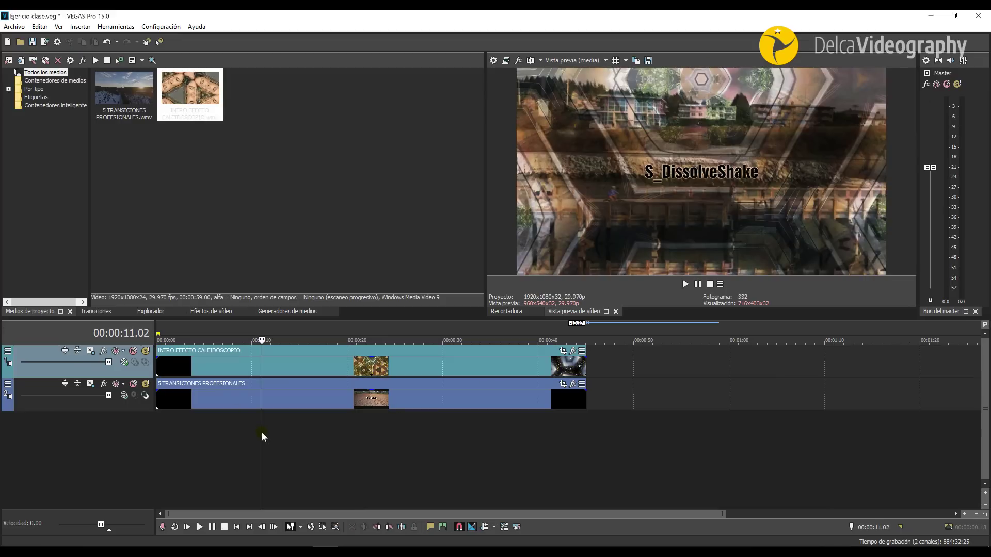
pyautogui.press('space')
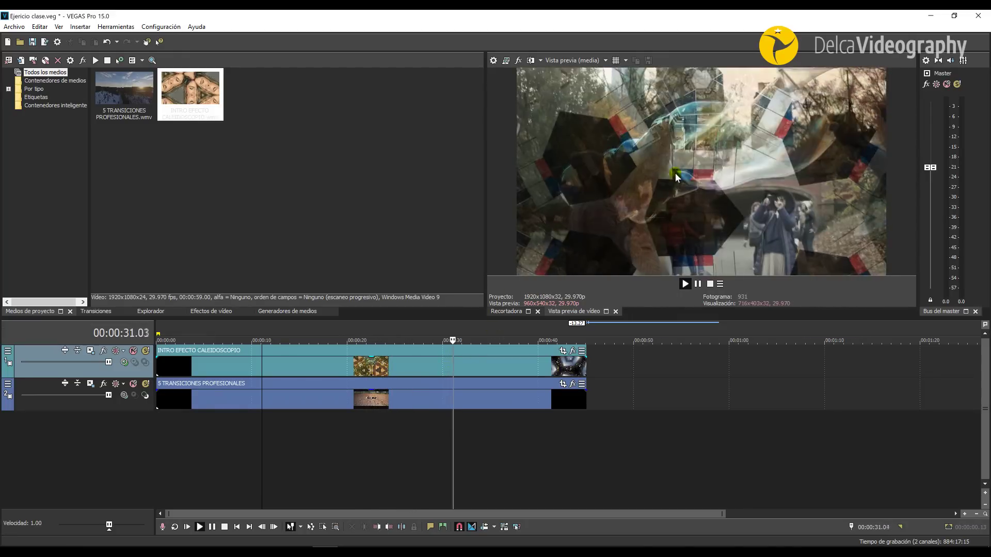
pyautogui.click(295, 369)
pyautogui.press('space')
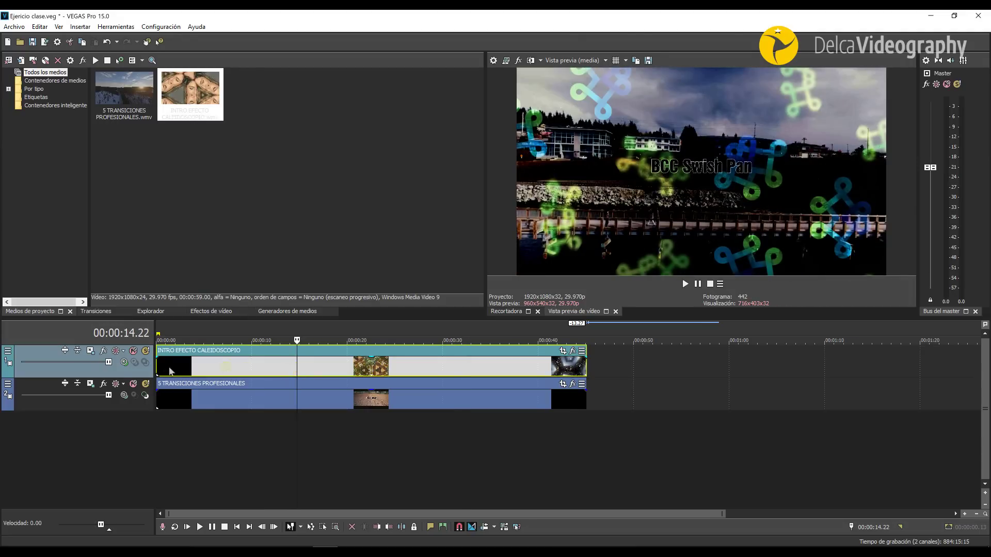
# - Set the compositing mode of video track 1 to Desvanecer and play the timeline to preview the blend
pyautogui.click(126, 363)
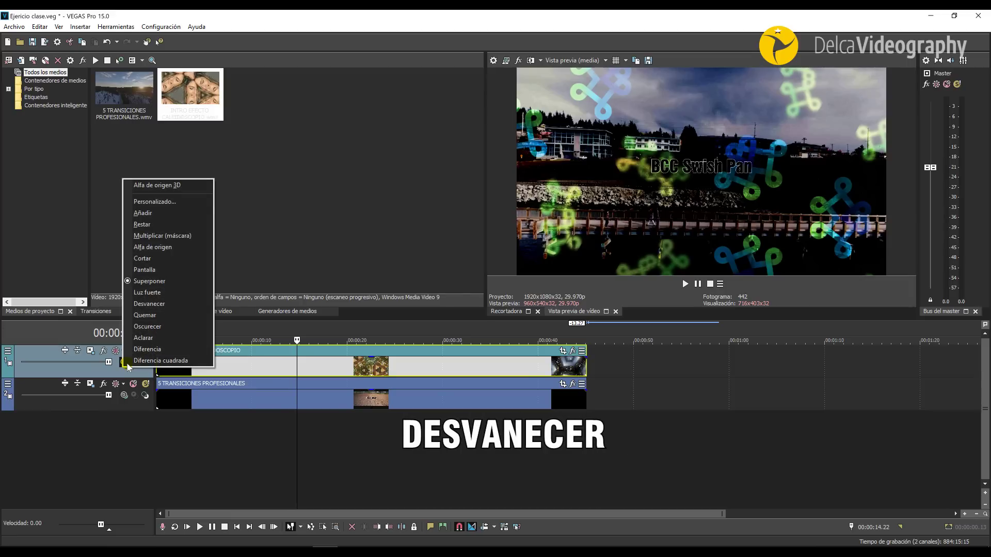
pyautogui.click(149, 304)
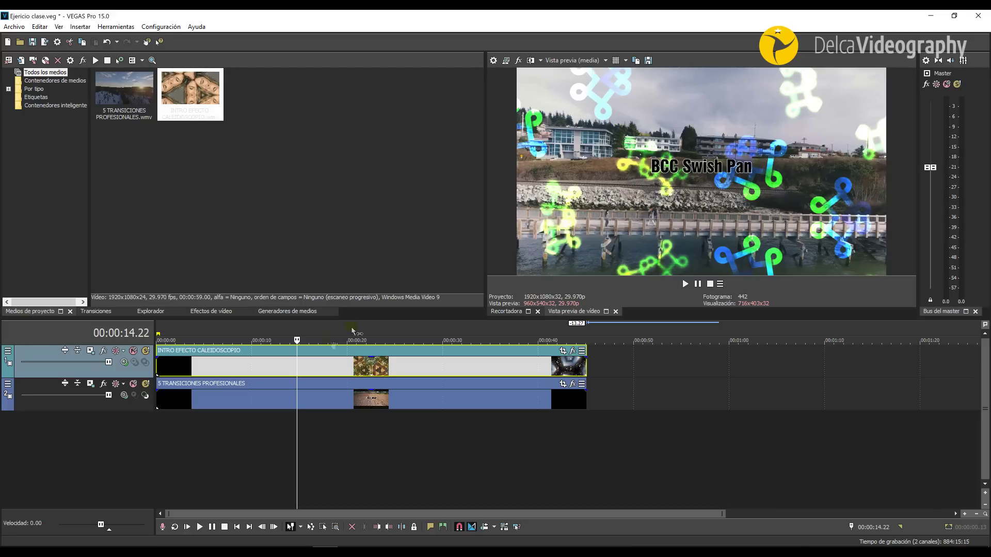
pyautogui.click(243, 367)
pyautogui.press('space')
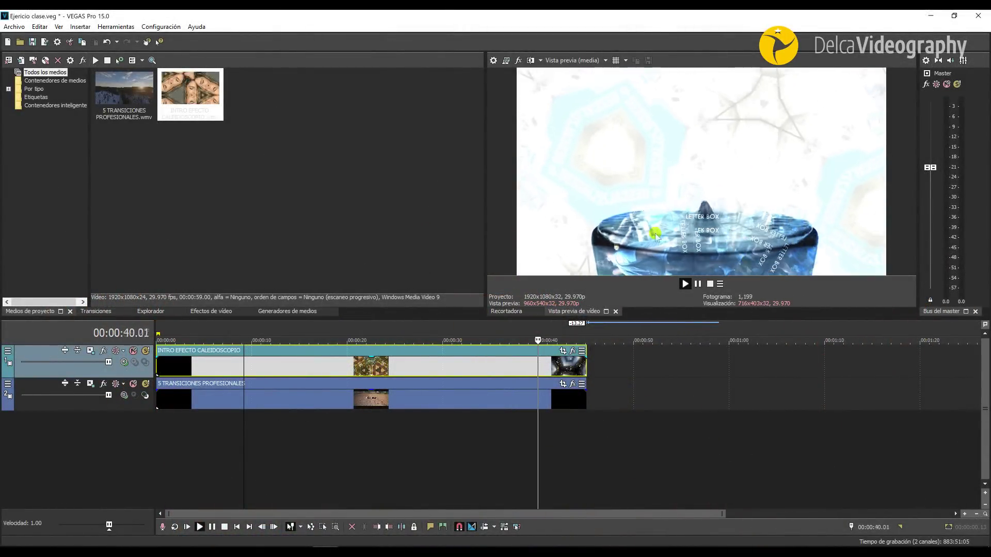
pyautogui.click(409, 367)
pyautogui.press('space')
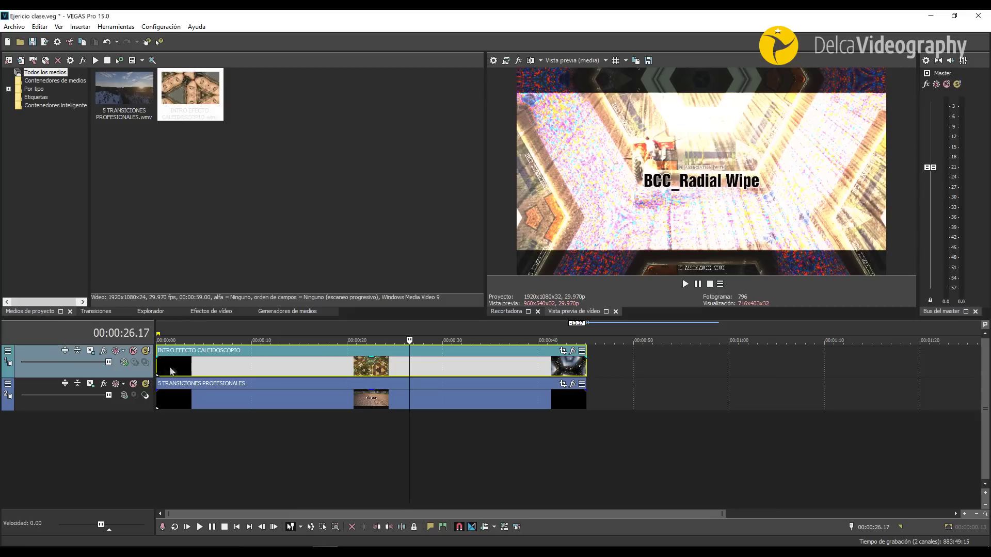
# - Set the compositing mode of video track 1 to Añadir and check the blend at several points along the timeline
pyautogui.click(124, 364)
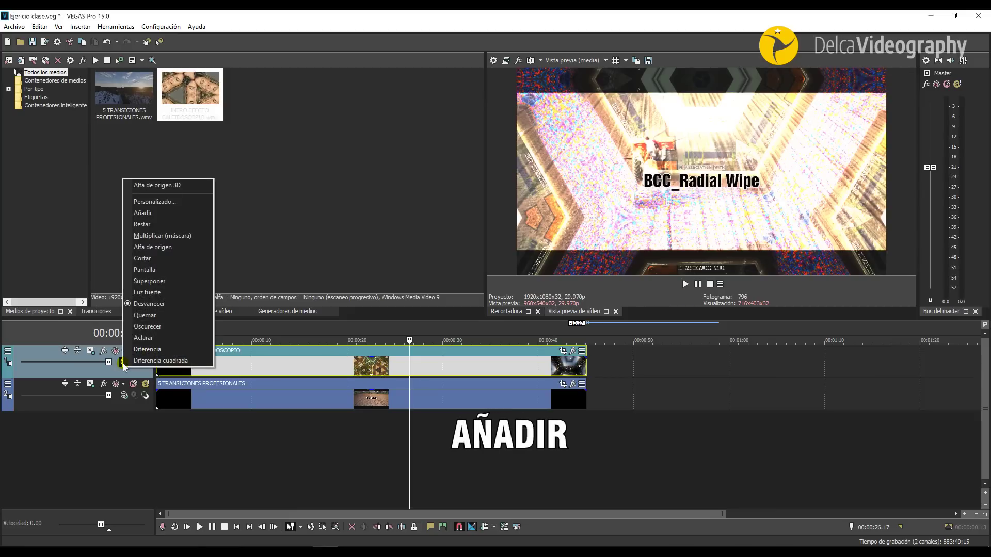
pyautogui.click(144, 213)
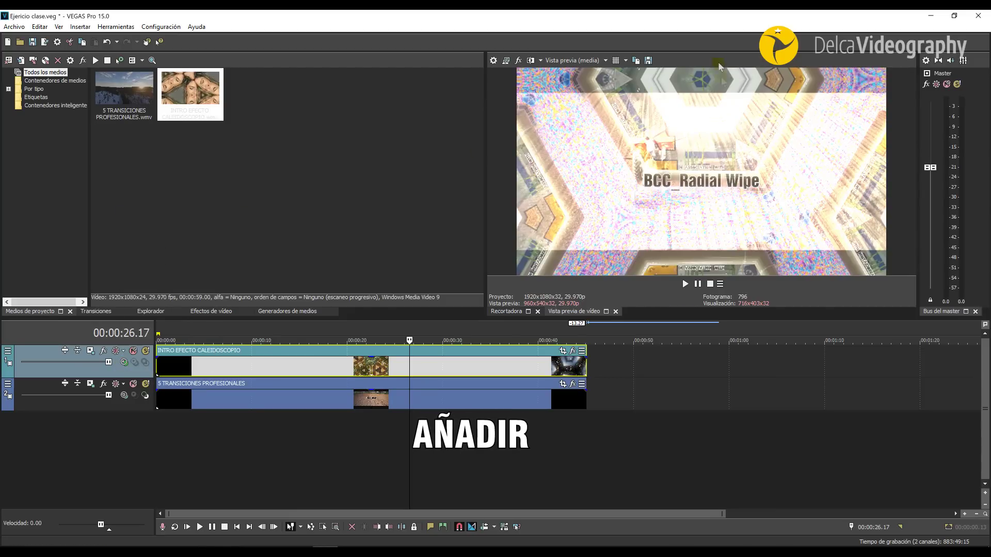
pyautogui.click(330, 399)
pyautogui.moveTo(409, 370); pyautogui.dragTo(313, 370)
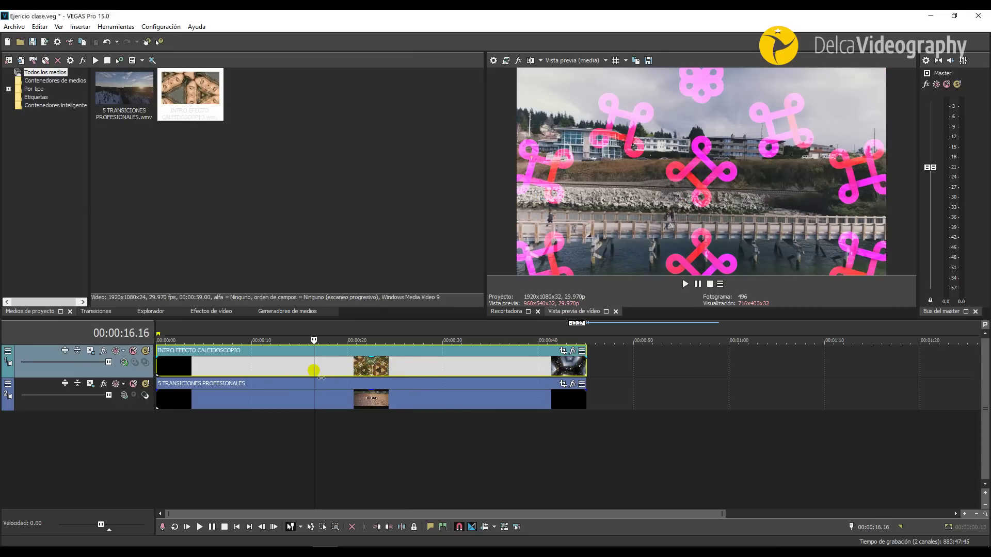
pyautogui.moveTo(310, 370); pyautogui.dragTo(258, 372)
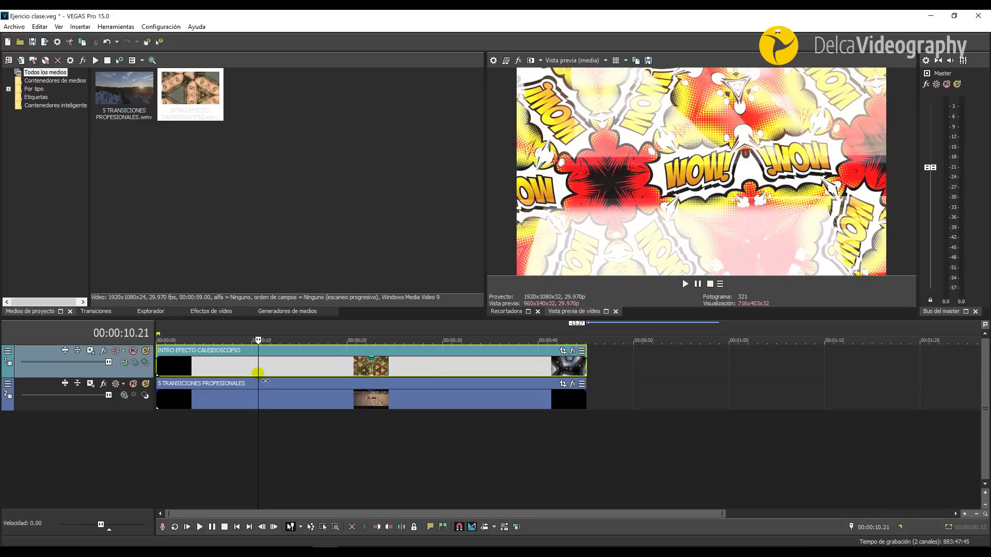
pyautogui.click(465, 370)
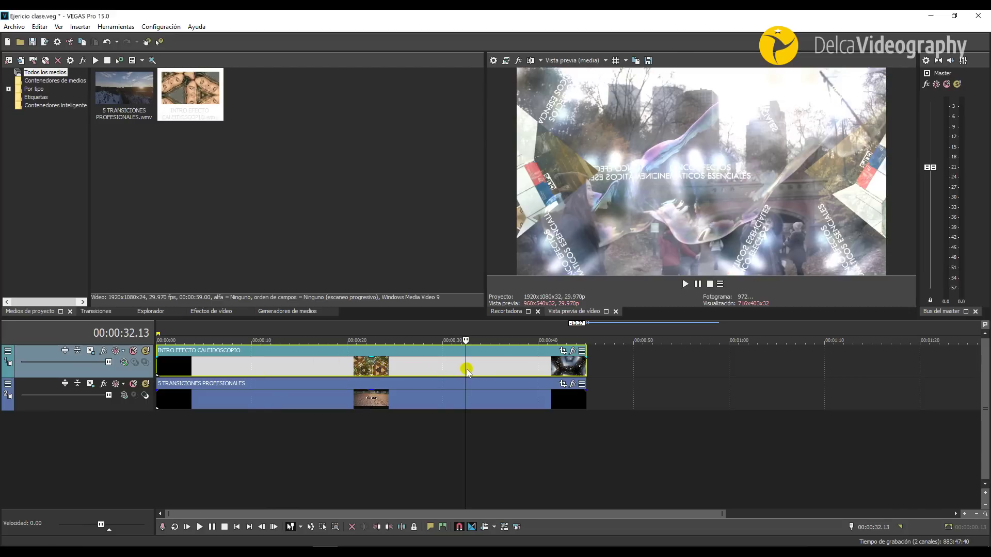
# - Scrub and play the section around 00:00:33 to examine the Añadir blend of the two clips
pyautogui.moveTo(474, 438); pyautogui.dragTo(508, 434)
pyautogui.moveTo(508, 434); pyautogui.dragTo(475, 434)
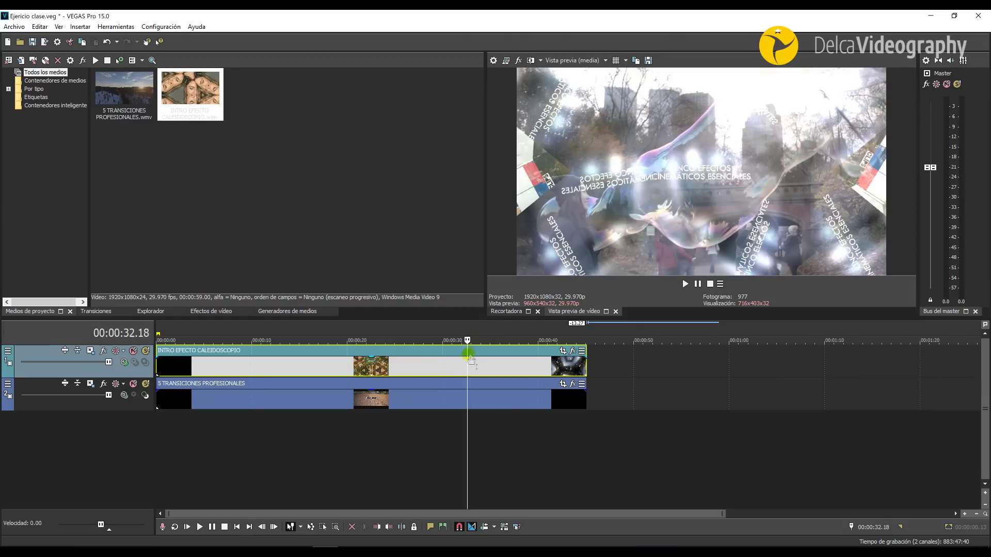
pyautogui.click(452, 366)
pyautogui.press('space')
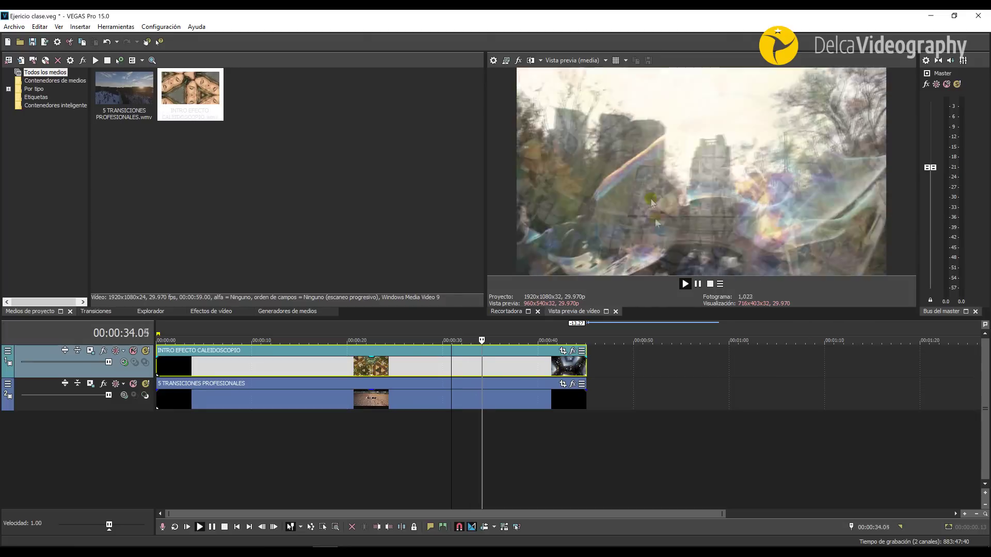
pyautogui.press('space')
pyautogui.click(494, 375)
pyautogui.moveTo(494, 369); pyautogui.dragTo(471, 368)
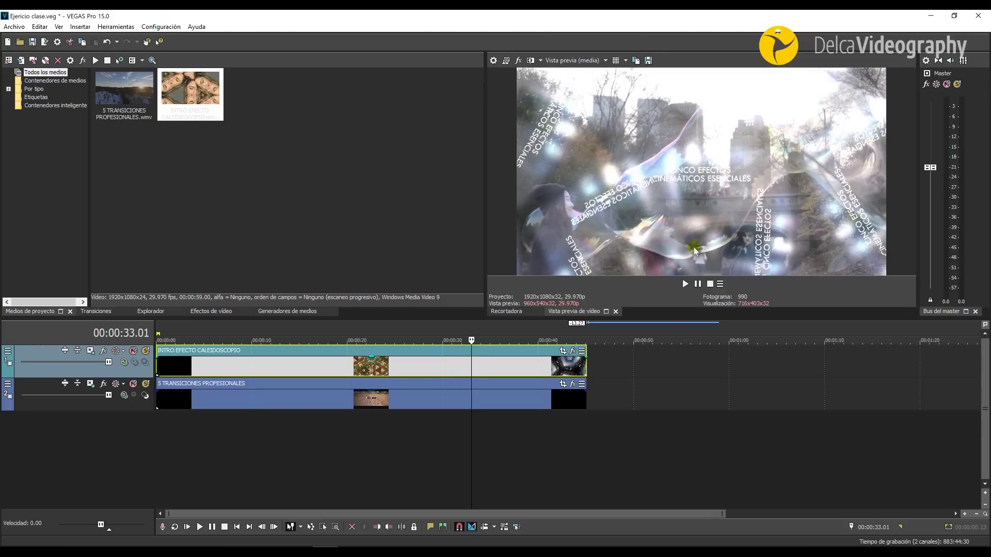
# - Set the compositing mode of video track 1 to Restar and preview the blend along the timeline
pyautogui.click(124, 362)
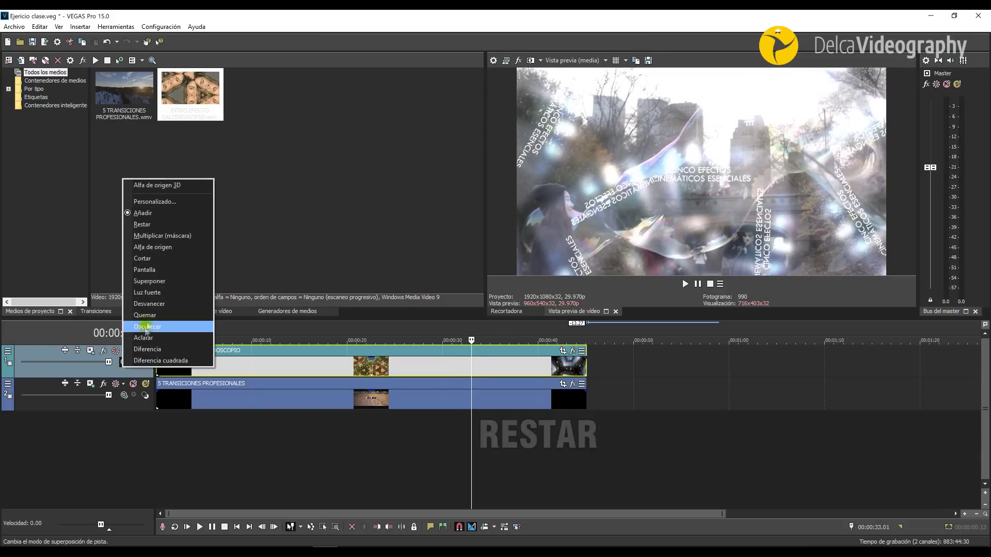
pyautogui.click(148, 225)
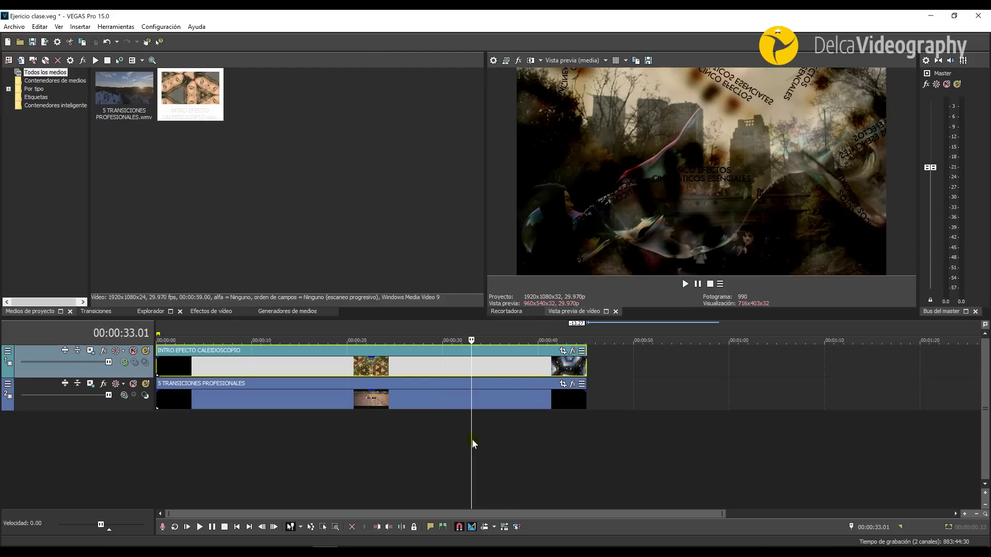
pyautogui.moveTo(469, 435); pyautogui.dragTo(323, 433)
pyautogui.click(315, 395)
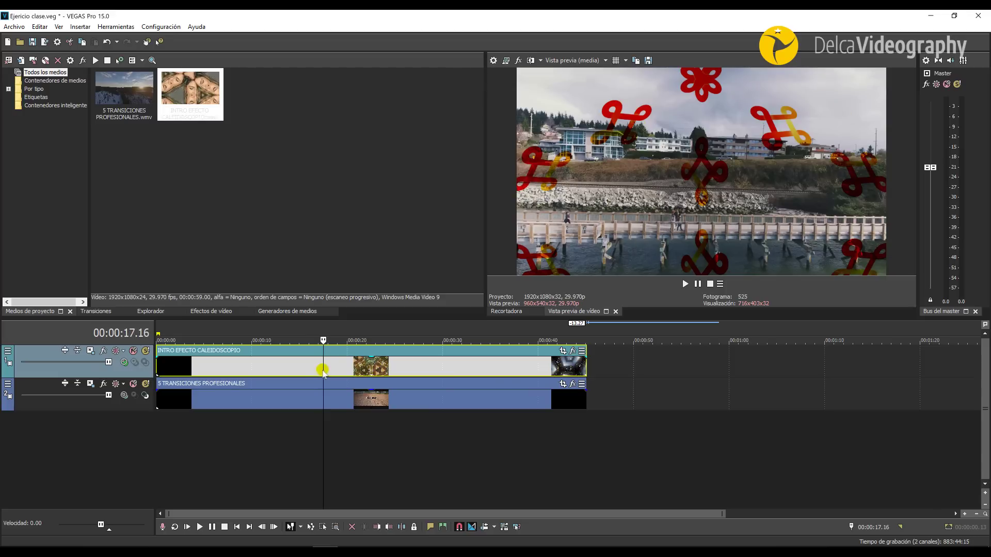
pyautogui.press('space')
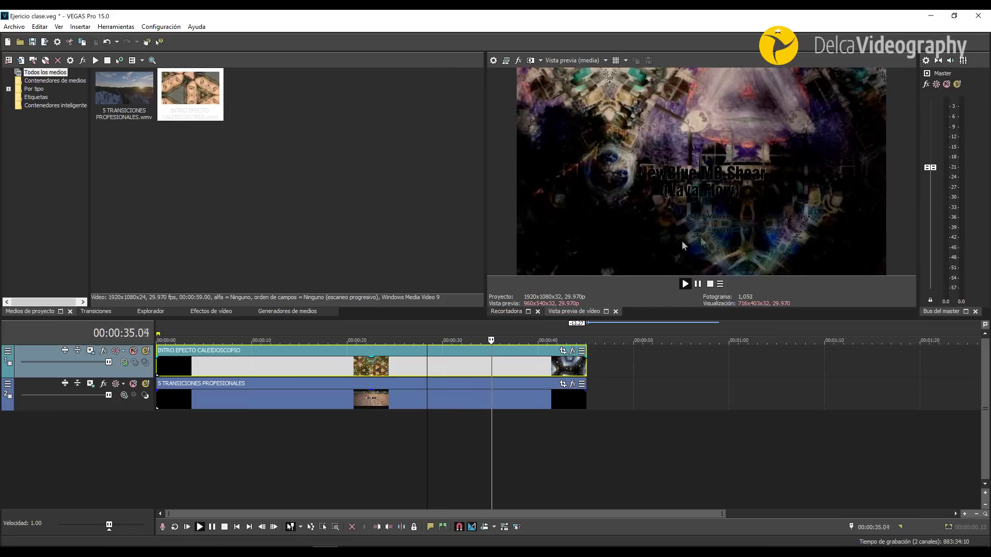
pyautogui.click(477, 368)
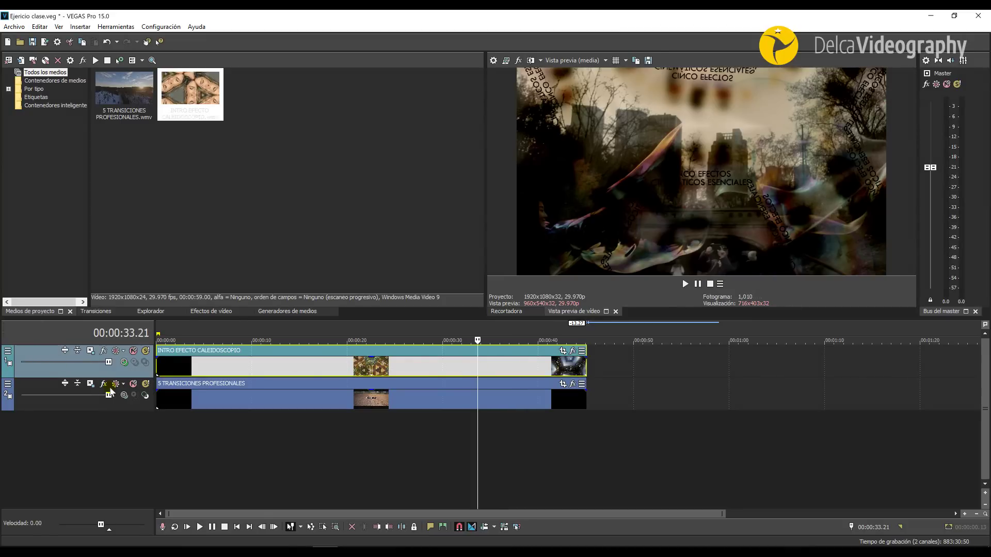
# - Set the compositing mode of video track 1 to Pantalla and preview the blend along the timeline
pyautogui.click(124, 362)
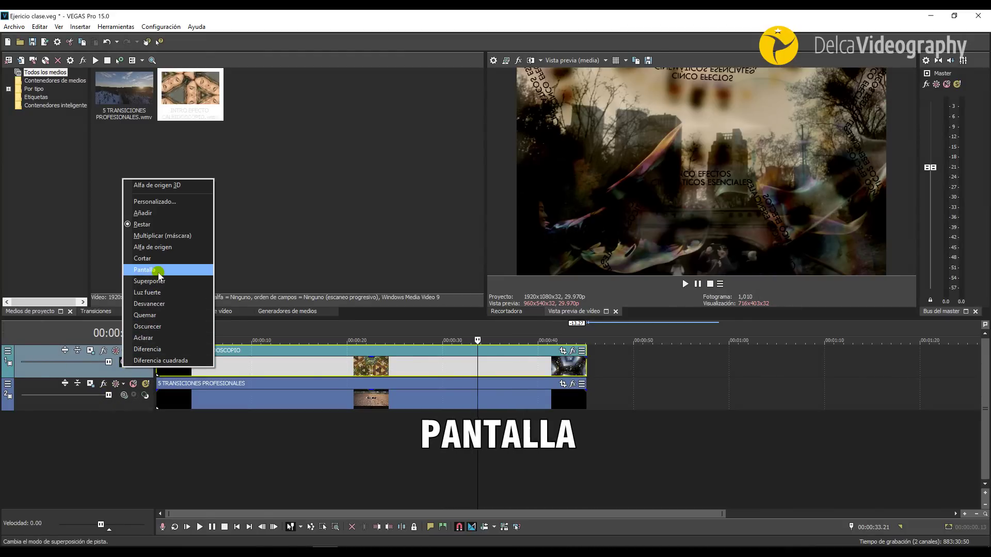
pyautogui.click(158, 292)
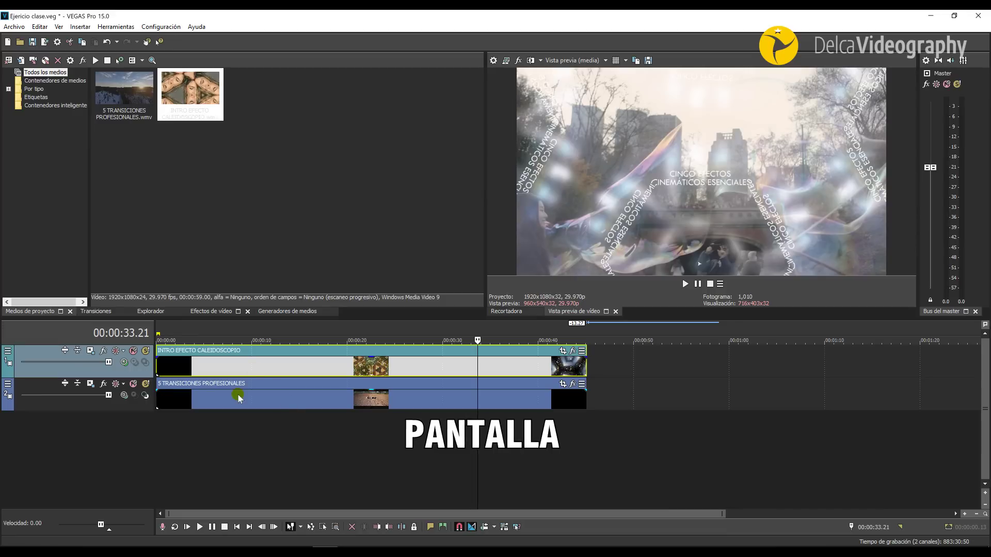
pyautogui.click(238, 395)
pyautogui.moveTo(246, 433); pyautogui.dragTo(219, 438)
pyautogui.press('space')
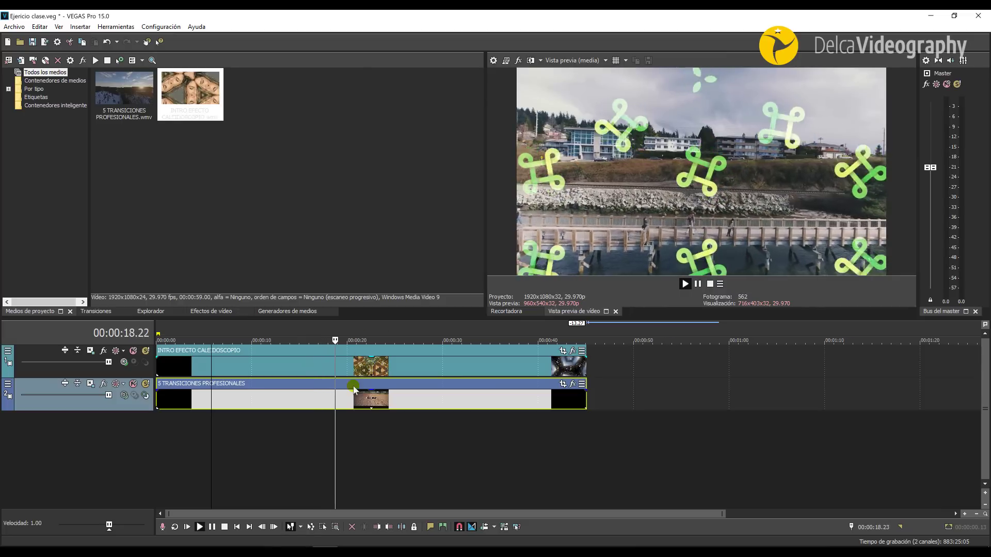
pyautogui.click(345, 422)
pyautogui.moveTo(346, 422); pyautogui.dragTo(322, 434)
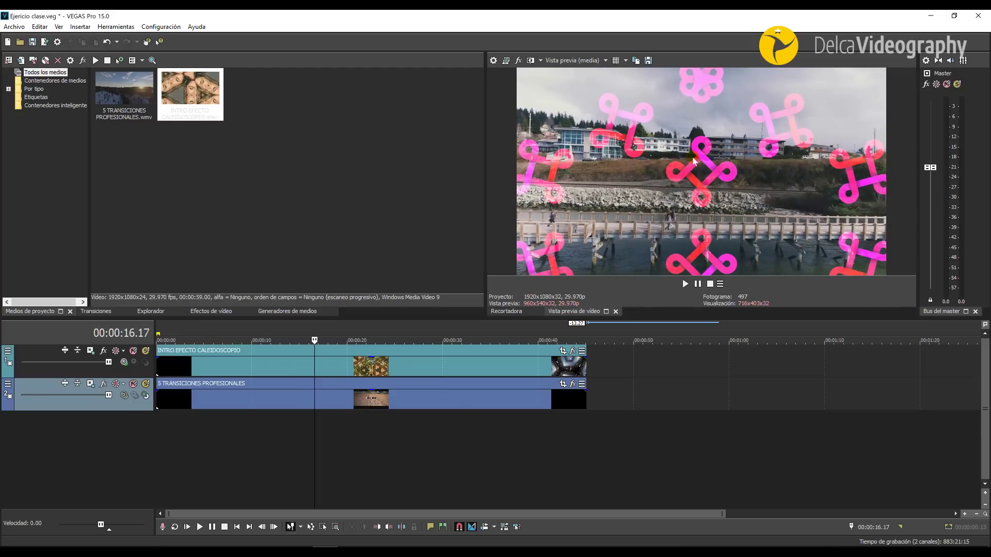